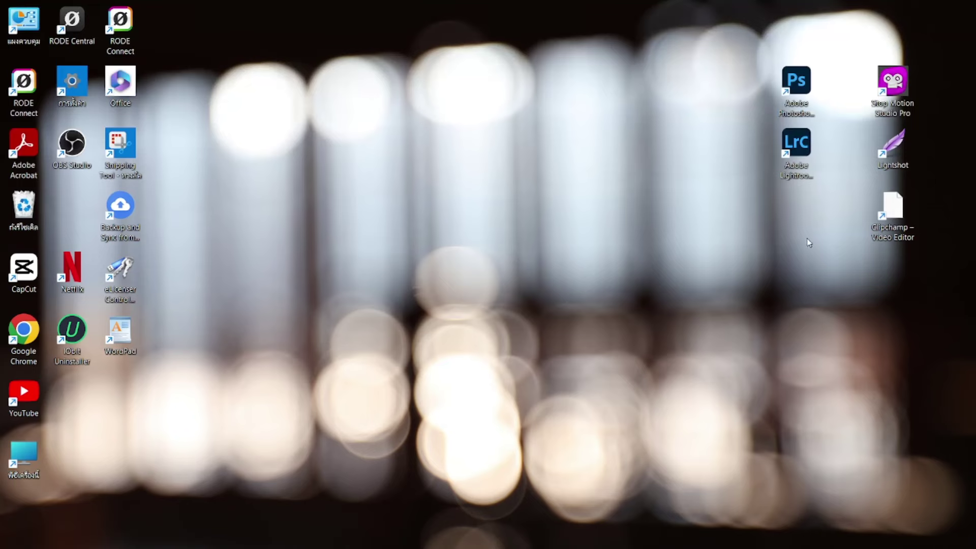
# Step: Launch Adobe Photoshop from its desktop shortcut to show the submarine illustration
pyautogui.doubleClick(796, 84)
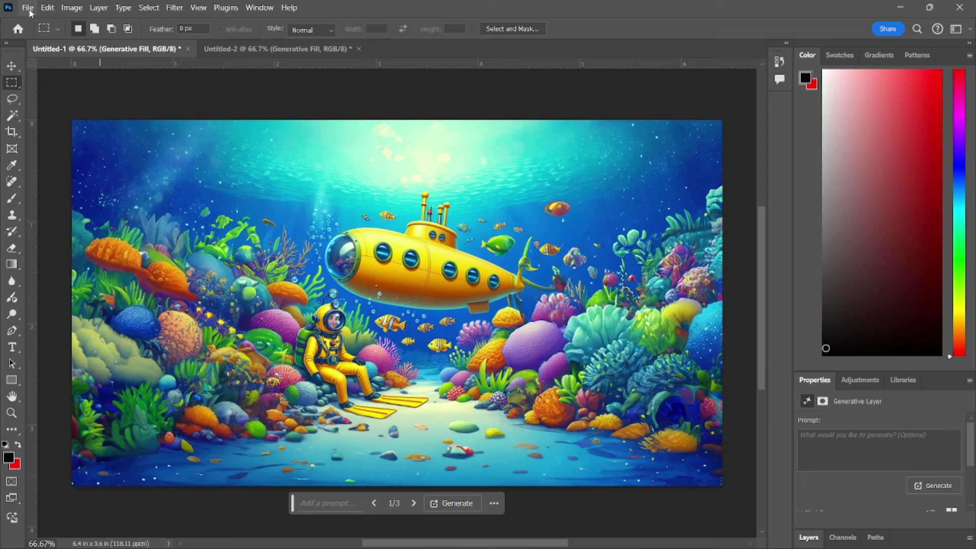
pyautogui.click(29, 12)
pyautogui.click(36, 32)
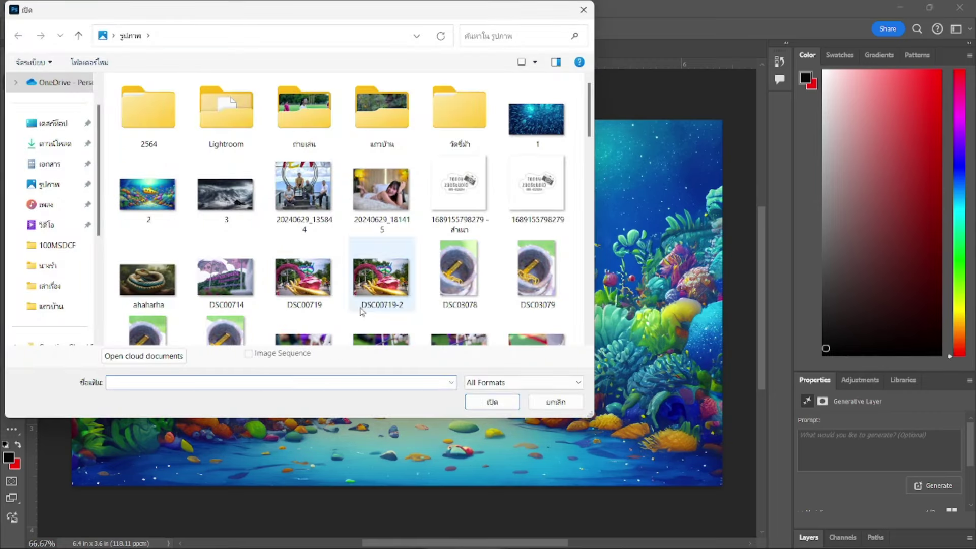
pyautogui.scroll(-5, 460, 321)
pyautogui.scroll(-5, 460, 320)
pyautogui.scroll(-3, 471, 321)
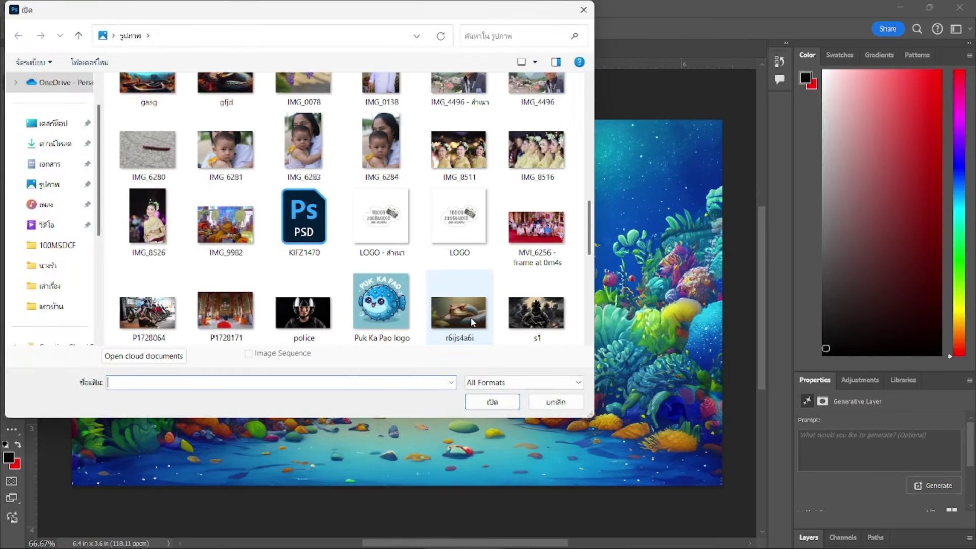
pyautogui.scroll(-5, 482, 317)
pyautogui.scroll(-3, 497, 315)
pyautogui.scroll(3, 498, 315)
pyautogui.scroll(3, 499, 314)
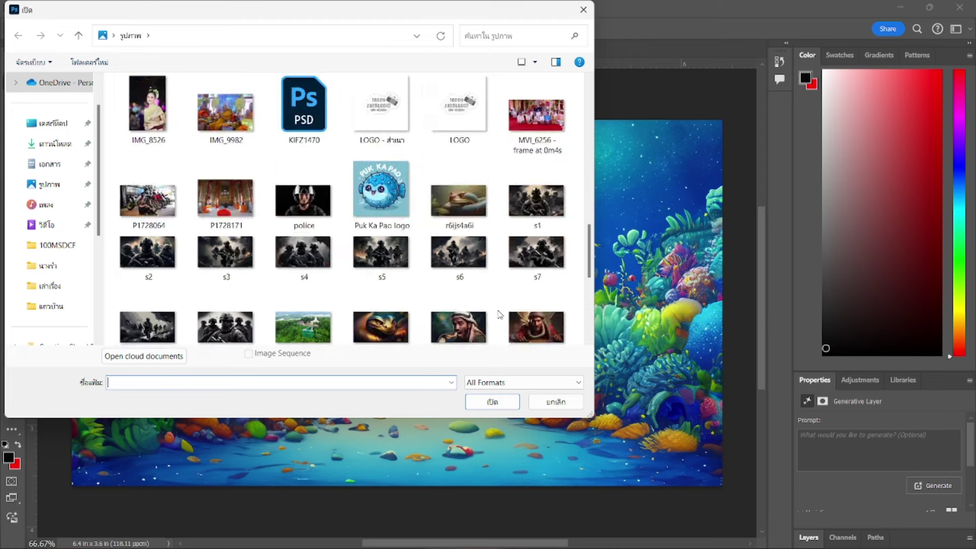
pyautogui.scroll(3, 499, 314)
pyautogui.click(583, 9)
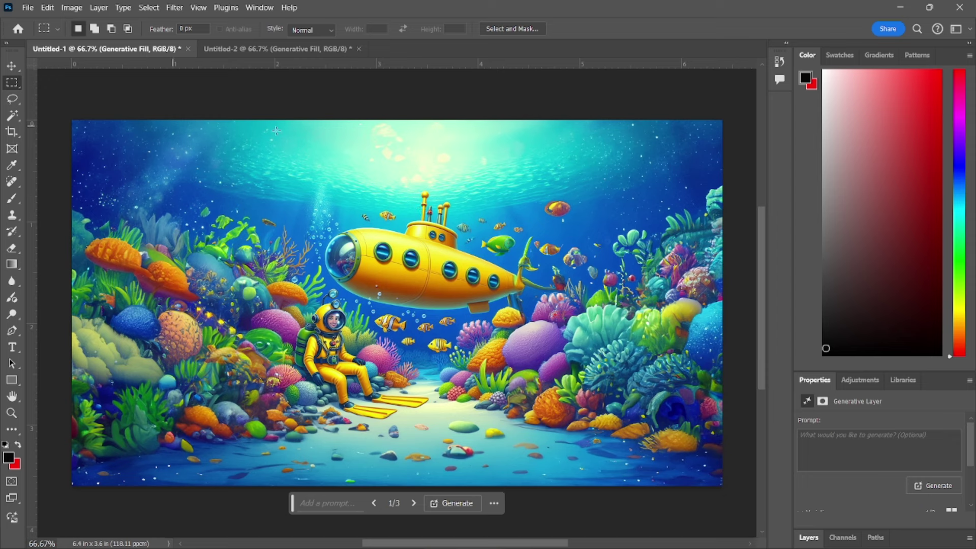
# Step: Draw a rectangular selection around the red fish, then redraw it tighter
pyautogui.moveTo(539, 180); pyautogui.dragTo(585, 227)
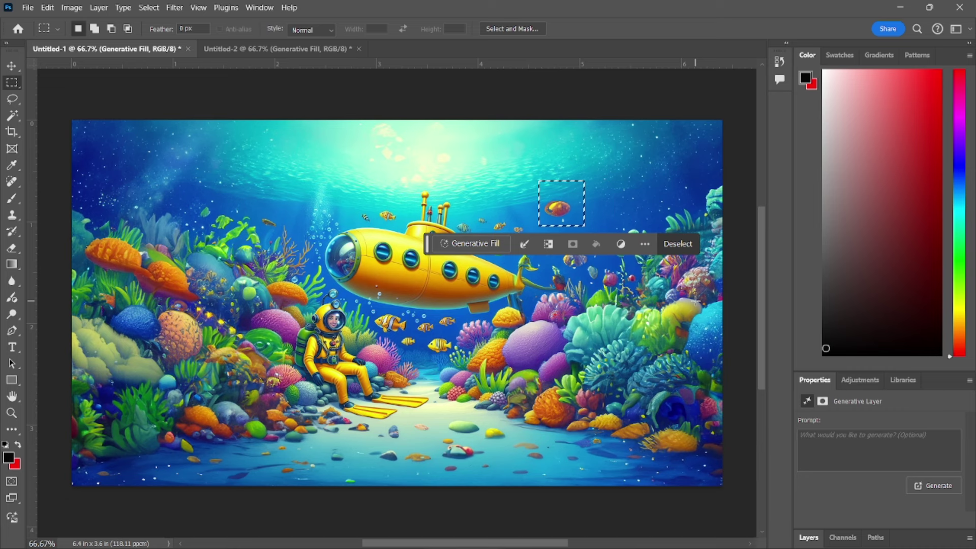
pyautogui.click(663, 249)
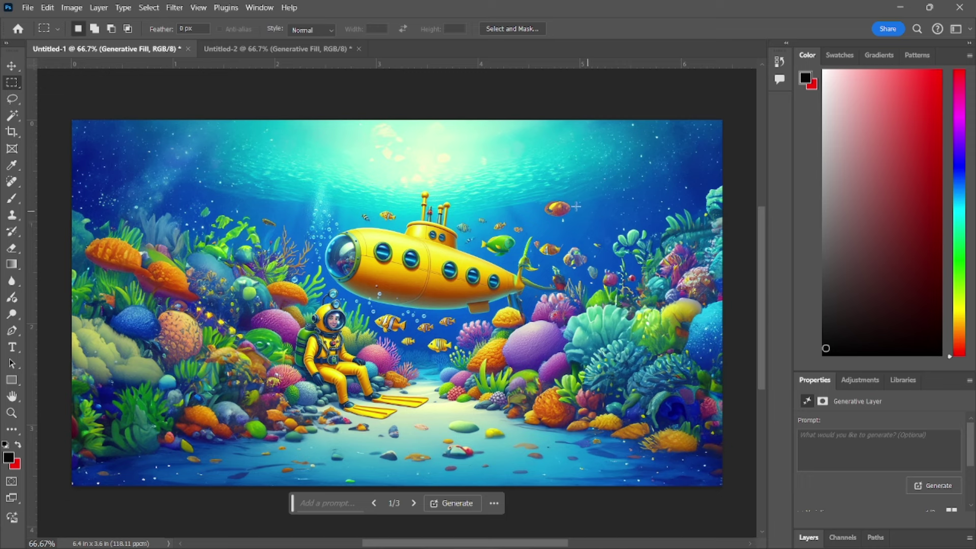
pyautogui.moveTo(529, 183); pyautogui.dragTo(591, 232)
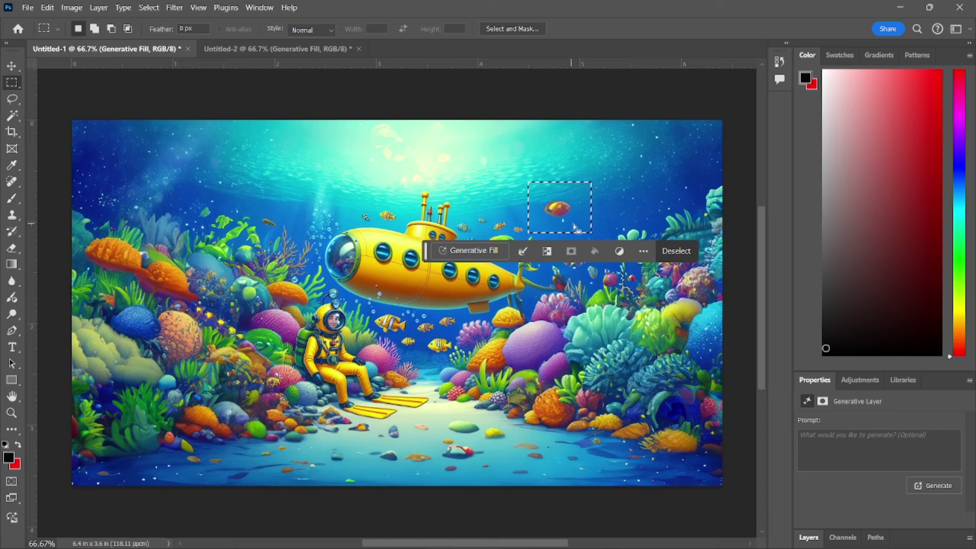
# Step: Run Generative Fill with the prompt 'delete' on the fish selection
pyautogui.click(459, 255)
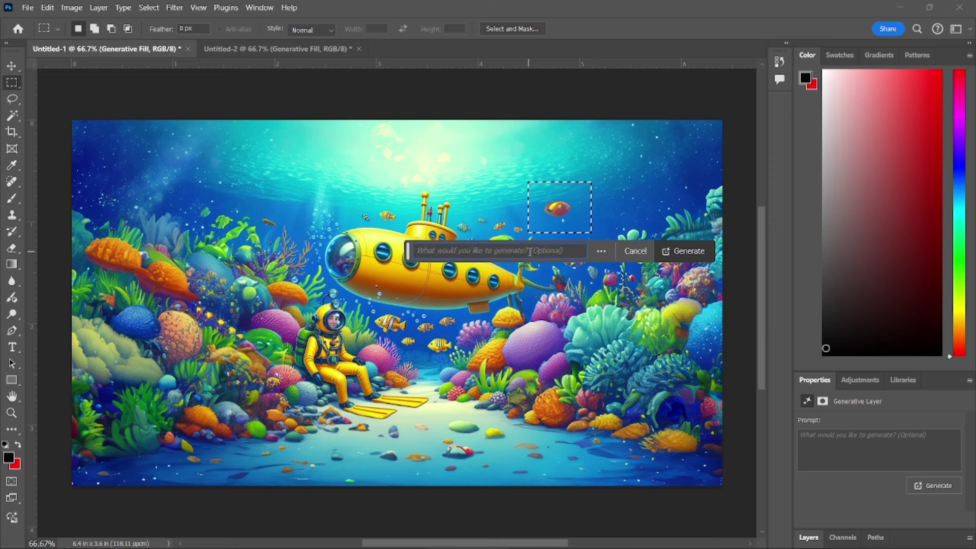
pyautogui.write('de')
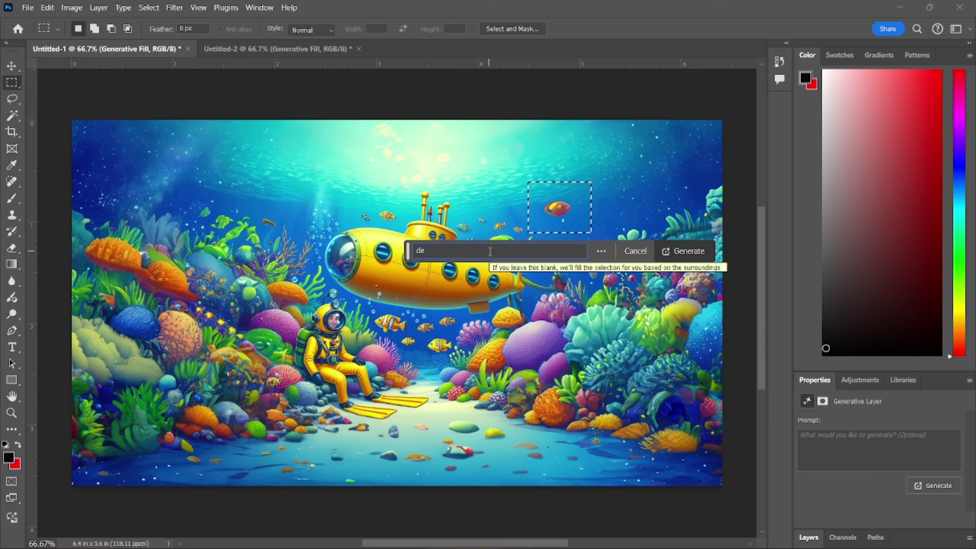
pyautogui.write('lete')
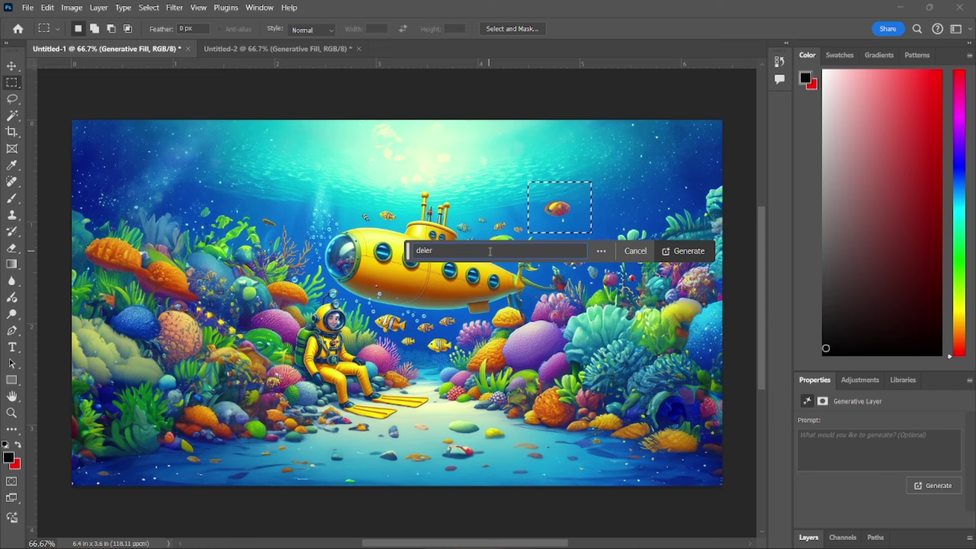
pyautogui.click(687, 251)
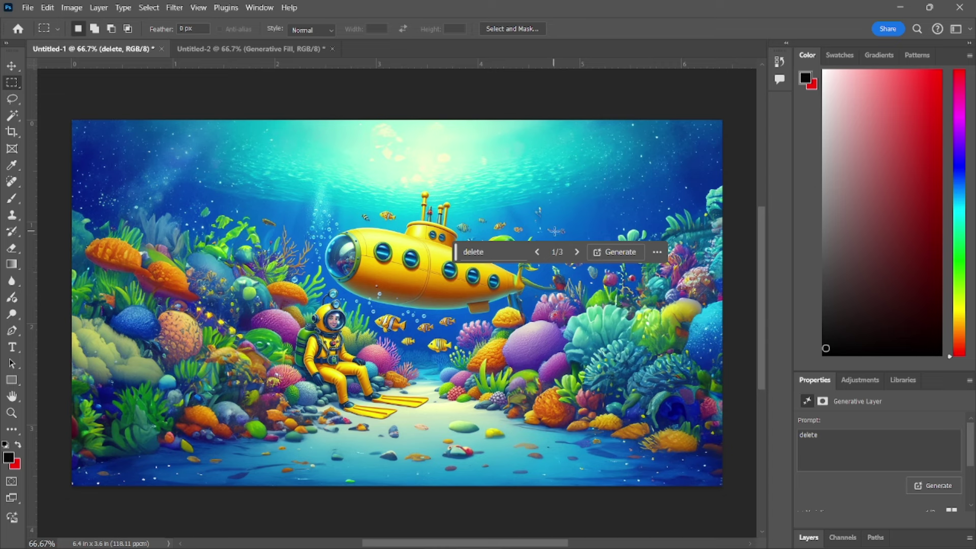
# Step: Browse the three fill variations and return to the first one (1/3)
pyautogui.click(577, 254)
pyautogui.click(578, 254)
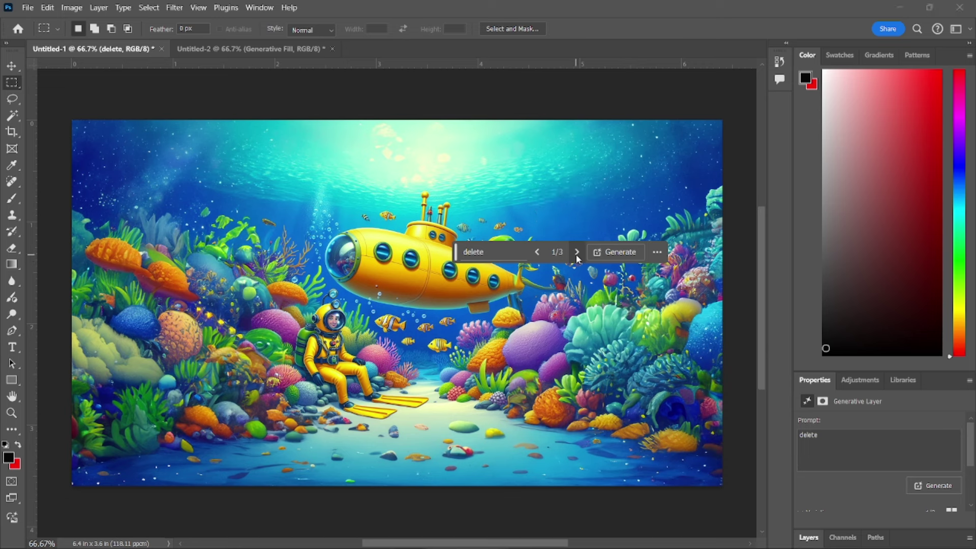
pyautogui.click(576, 253)
pyautogui.click(577, 253)
pyautogui.click(577, 252)
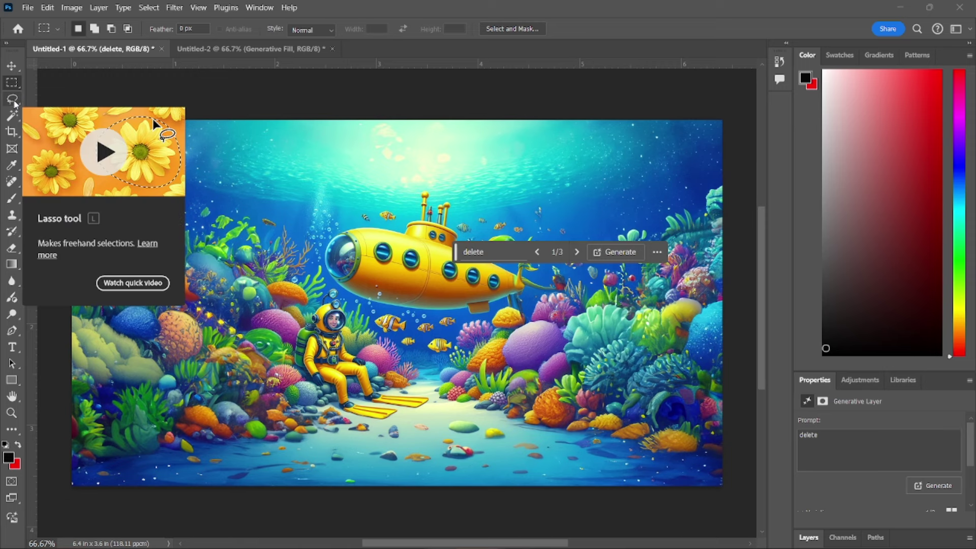
# Step: Lasso the green pebble below the diver's fins and Generative Fill it with 'delete'
pyautogui.click(13, 100)
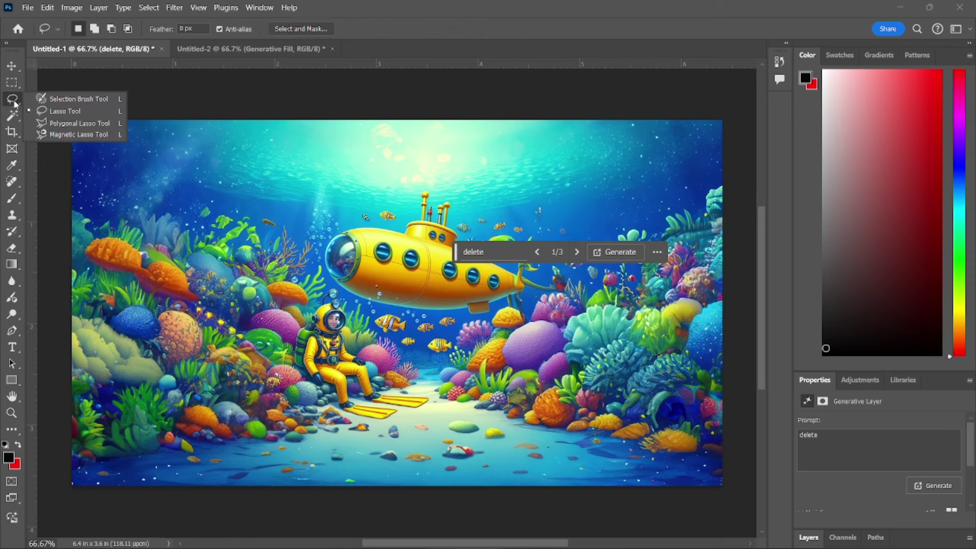
pyautogui.click(63, 110)
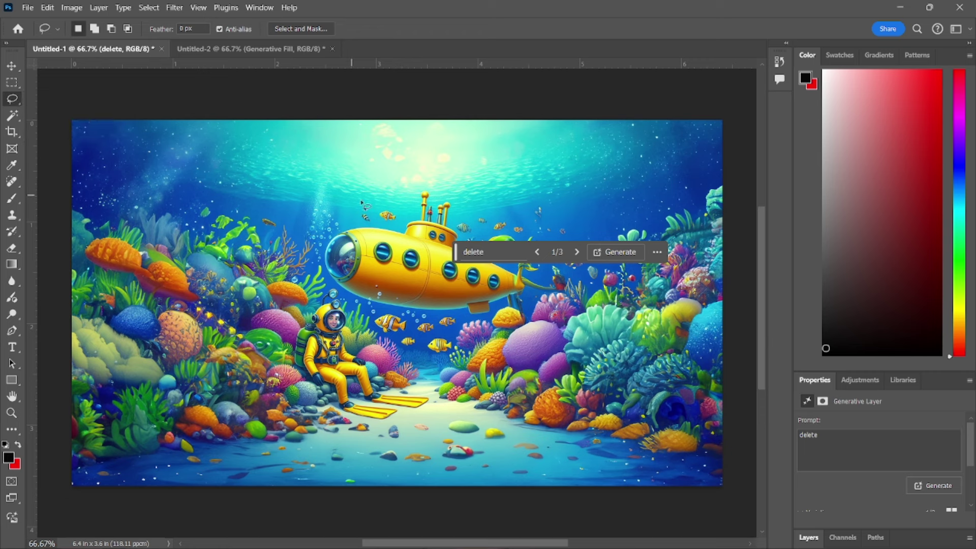
pyautogui.click(460, 420)
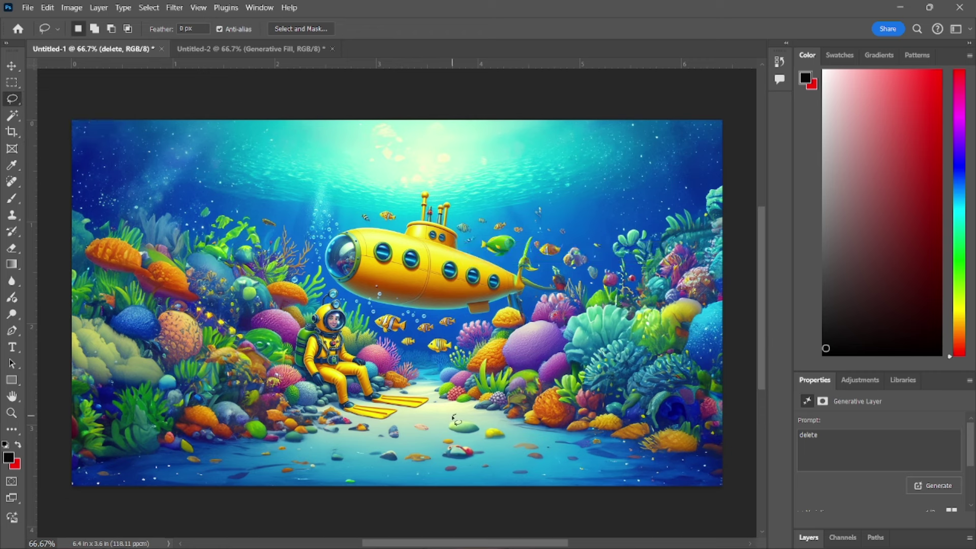
pyautogui.moveTo(454, 438)
pyautogui.mouseDown()
pyautogui.moveTo(483, 436)
pyautogui.moveTo(458, 416)
pyautogui.mouseUp()
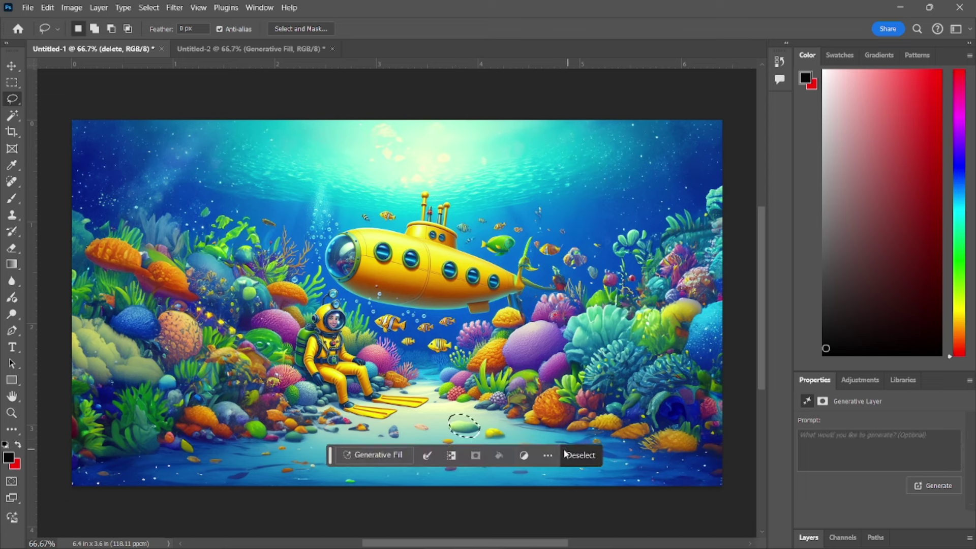
pyautogui.click(371, 456)
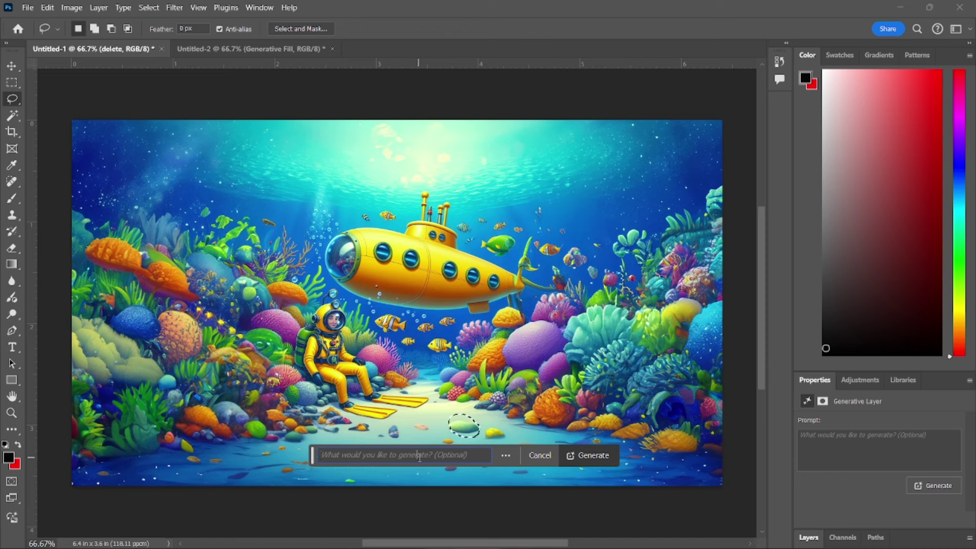
pyautogui.write('delete')
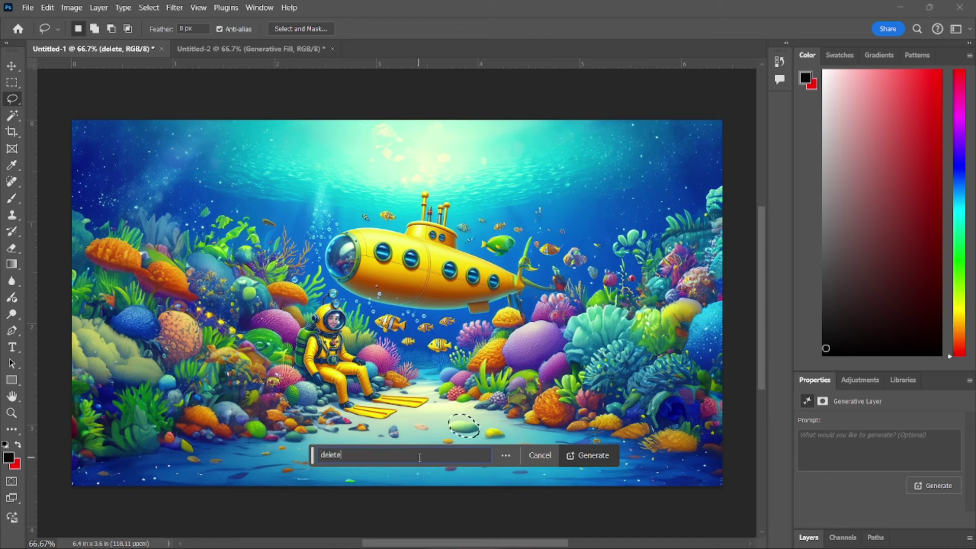
pyautogui.click(587, 455)
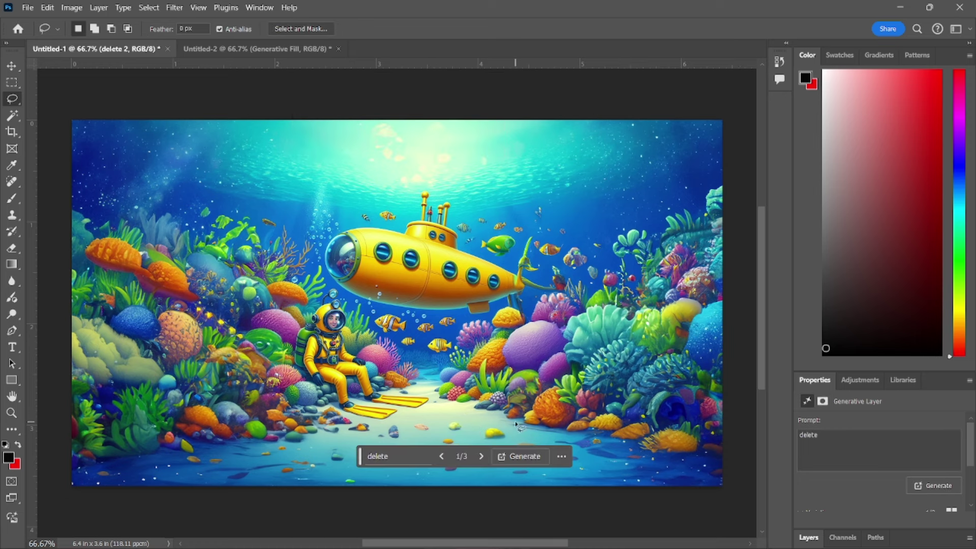
# Step: Make a small pebble selection, then activate the Generative Fill layer using the Move tool
pyautogui.moveTo(477, 421)
pyautogui.mouseDown()
pyautogui.moveTo(478, 445)
pyautogui.moveTo(477, 422)
pyautogui.mouseUp()
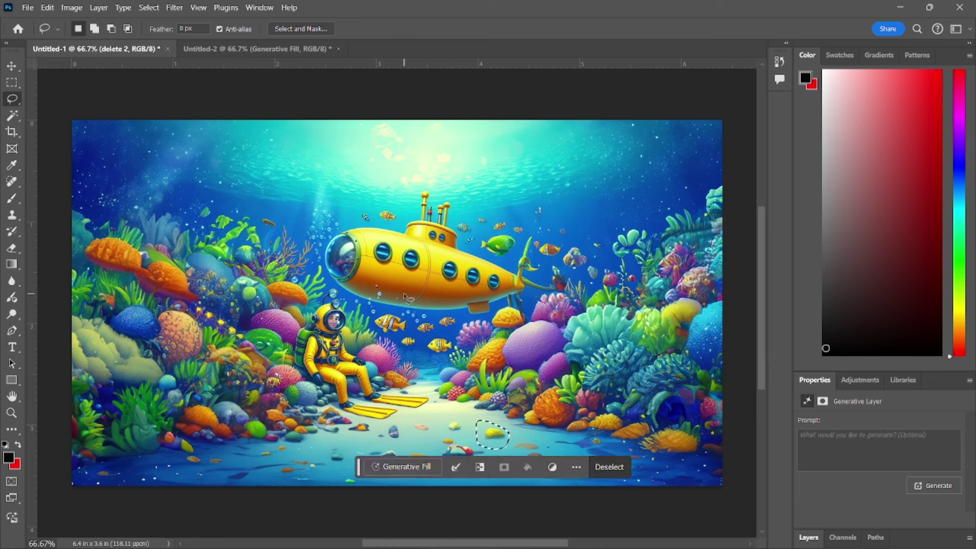
pyautogui.click(12, 66)
pyautogui.click(521, 417)
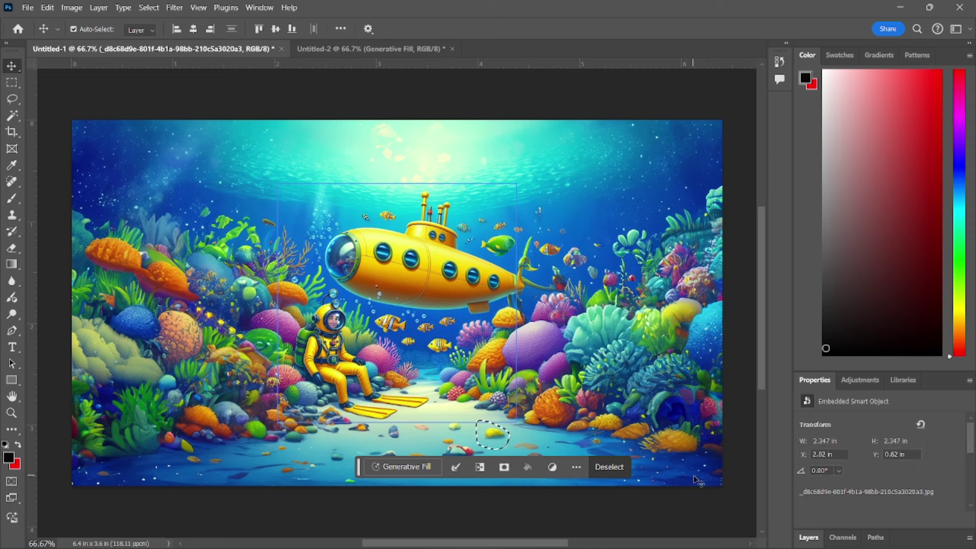
pyautogui.click(521, 416)
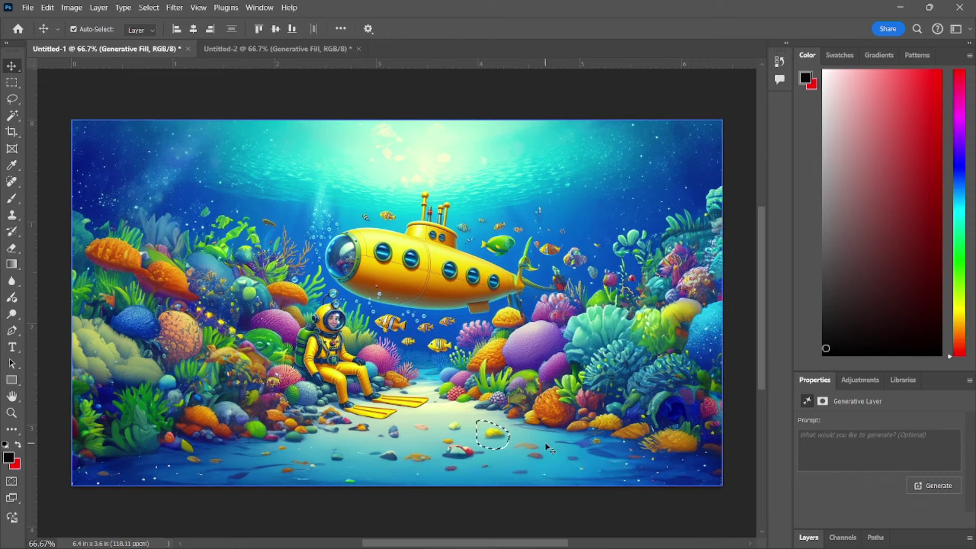
# Step: Deselect, reload the 'delete' layer's selection to recheck it, deselect again, and choose the Lasso tool
pyautogui.hotkey('ctrl', 'd')
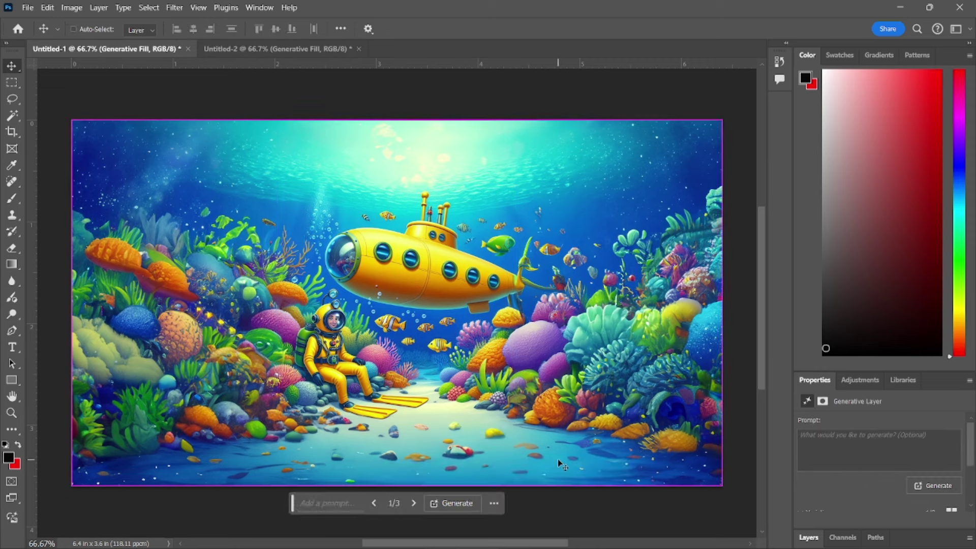
pyautogui.hotkey('ctrl', 'z')
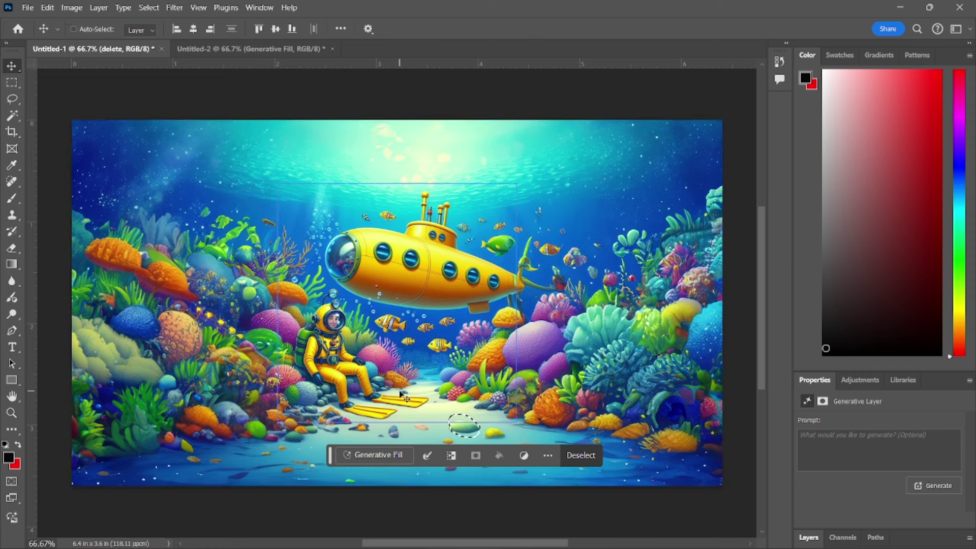
pyautogui.hotkey('ctrl', 'd')
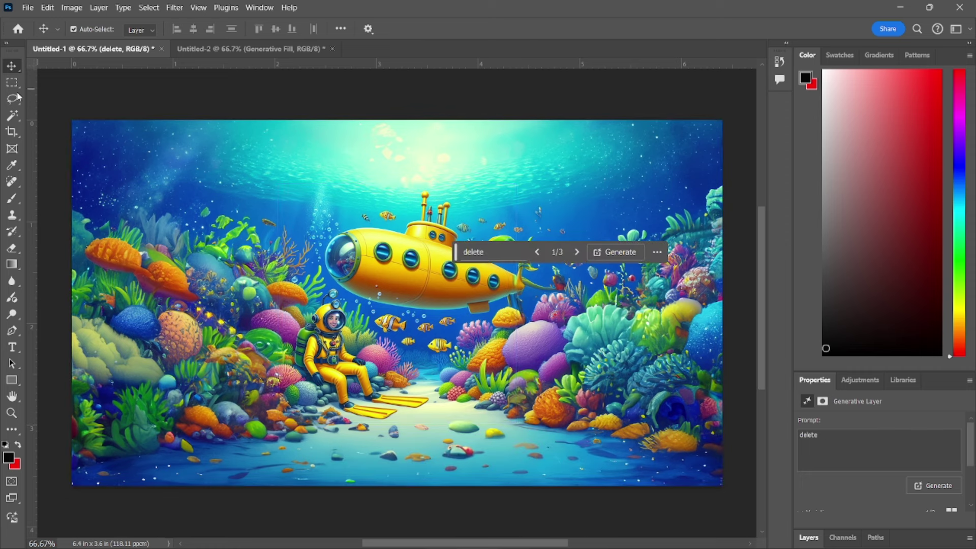
pyautogui.click(15, 99)
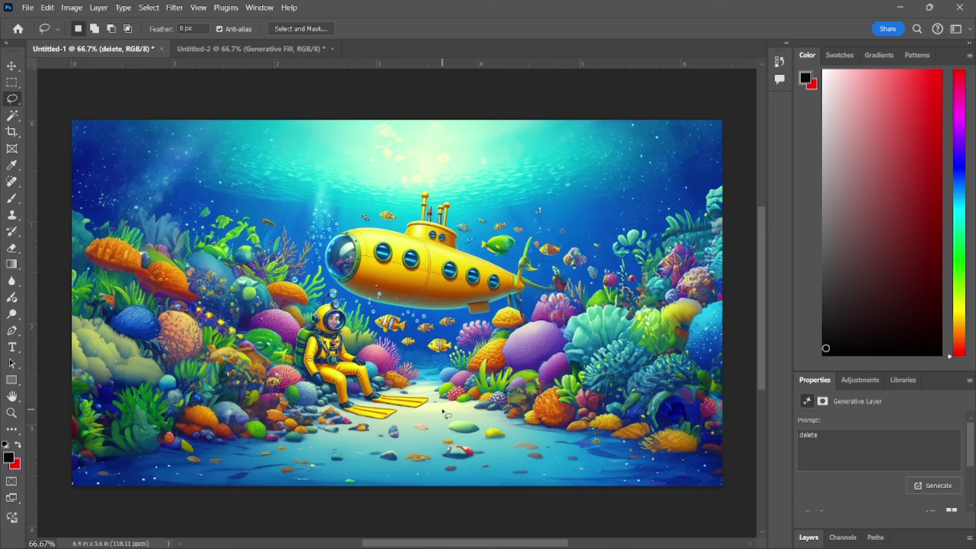
# Step: Lasso the green pebble and run Generative Fill with the prompt 'delete'
pyautogui.moveTo(443, 410)
pyautogui.mouseDown()
pyautogui.moveTo(483, 423)
pyautogui.moveTo(466, 438)
pyautogui.moveTo(446, 410)
pyautogui.mouseUp()
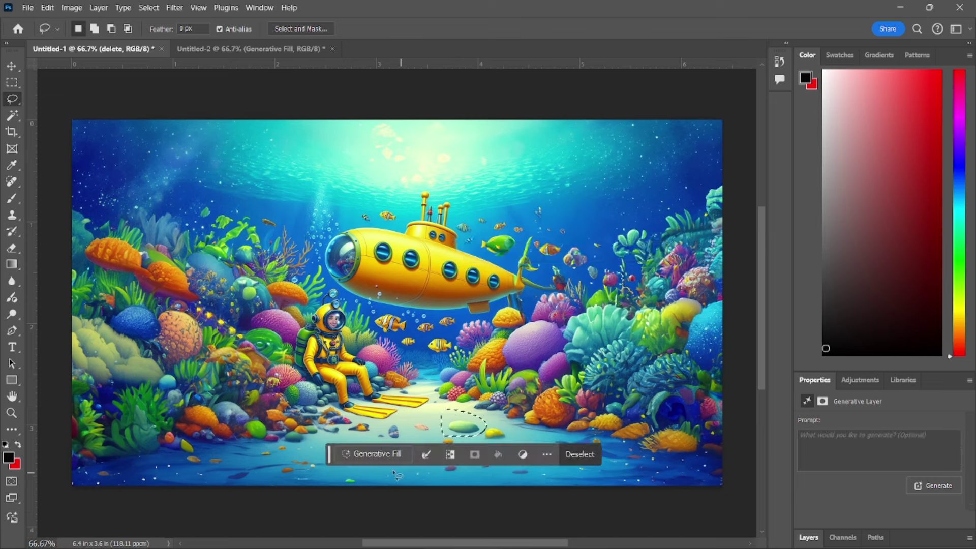
pyautogui.click(379, 454)
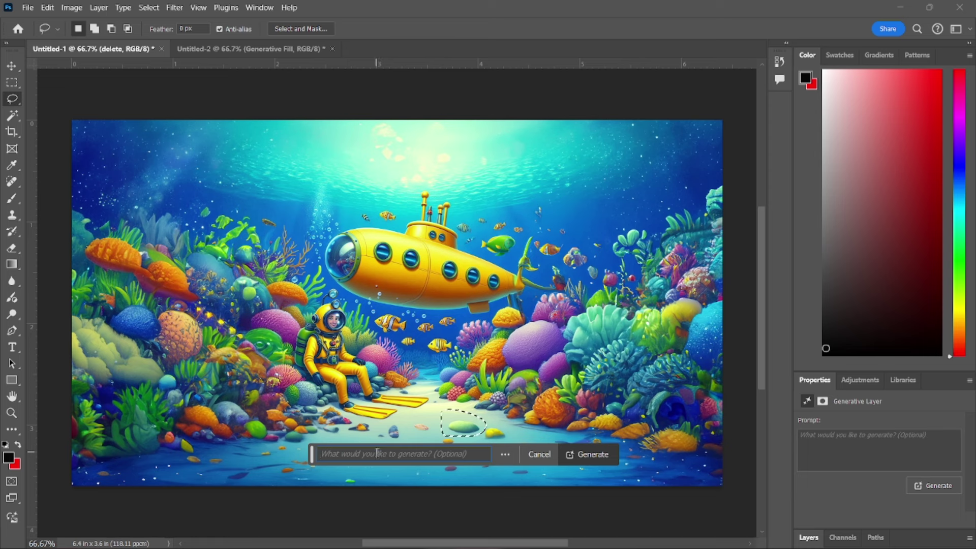
pyautogui.write('de')
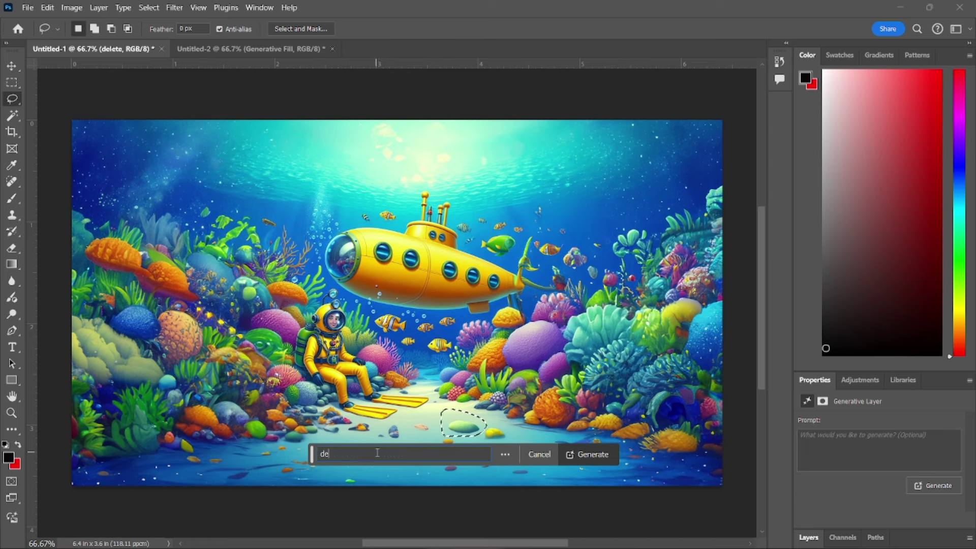
pyautogui.write('lete')
pyautogui.click(596, 454)
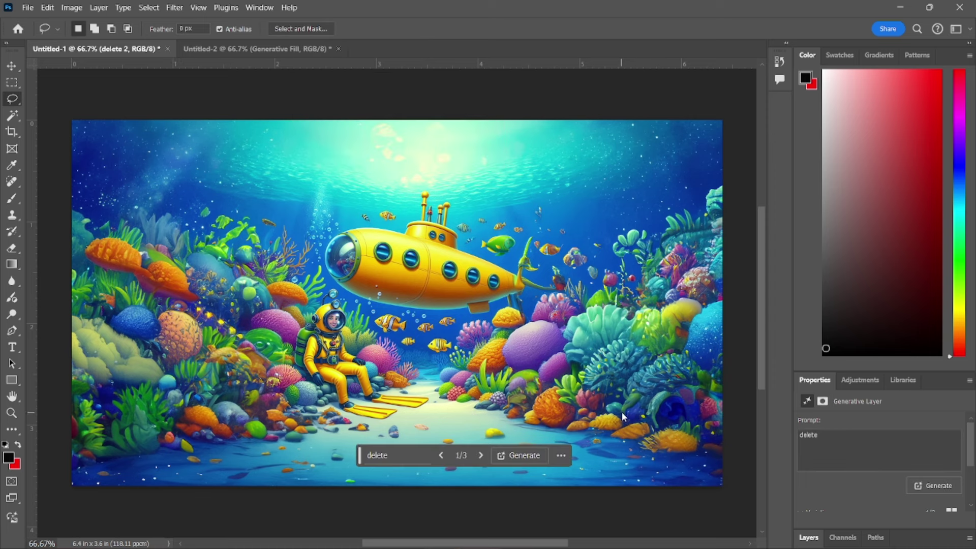
# Step: Cycle through the three variations and keep the second one (2/3)
pyautogui.click(481, 456)
pyautogui.click(481, 455)
pyautogui.click(481, 455)
pyautogui.click(481, 455)
pyautogui.click(480, 455)
pyautogui.click(480, 456)
pyautogui.click(441, 456)
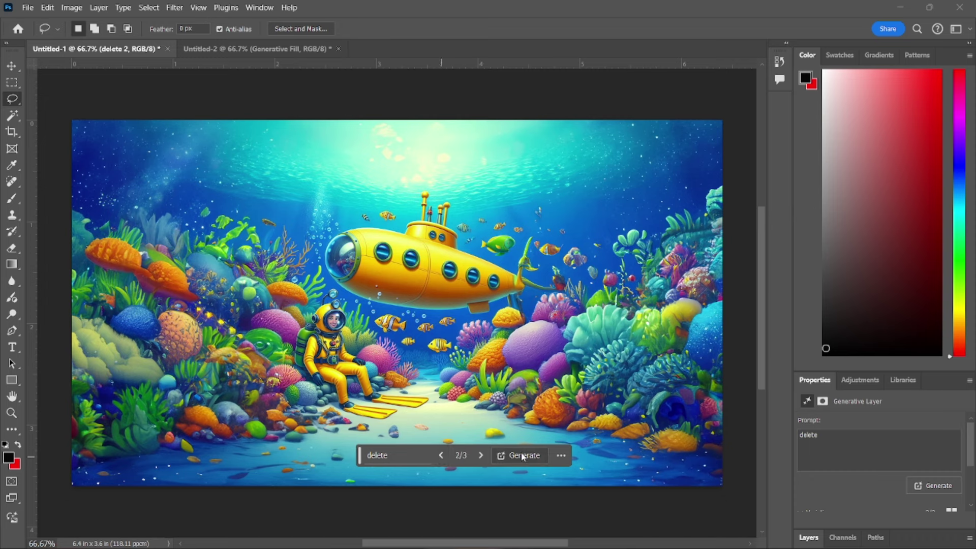
pyautogui.click(26, 9)
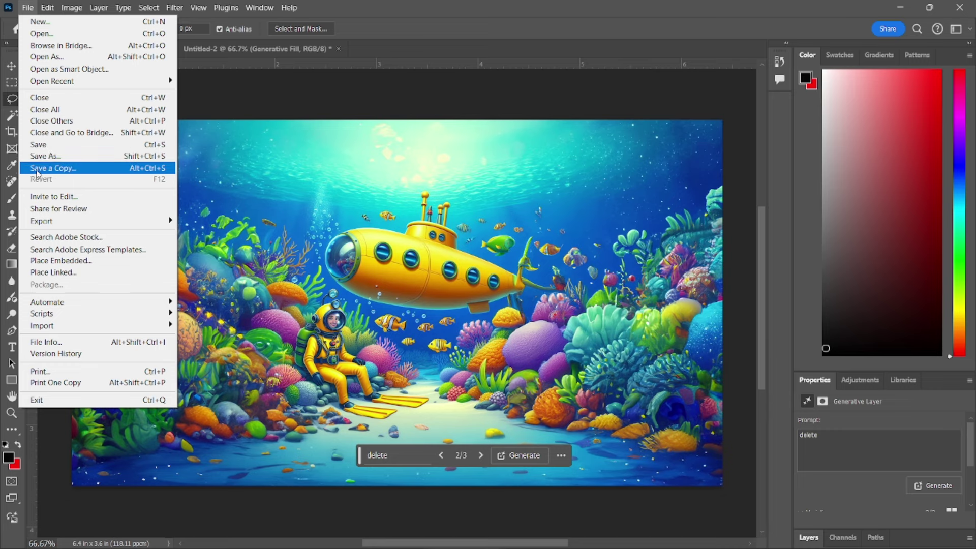
pyautogui.click(39, 172)
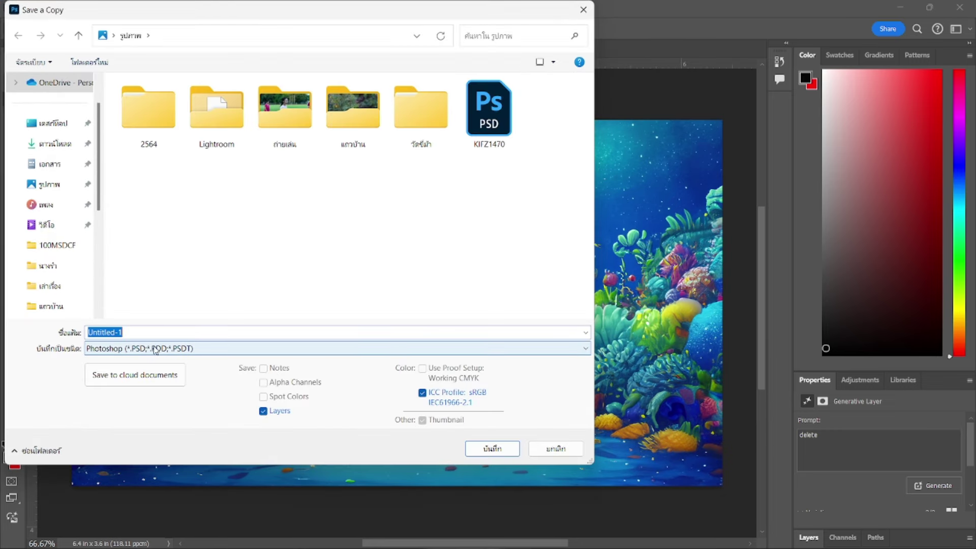
pyautogui.write('222')
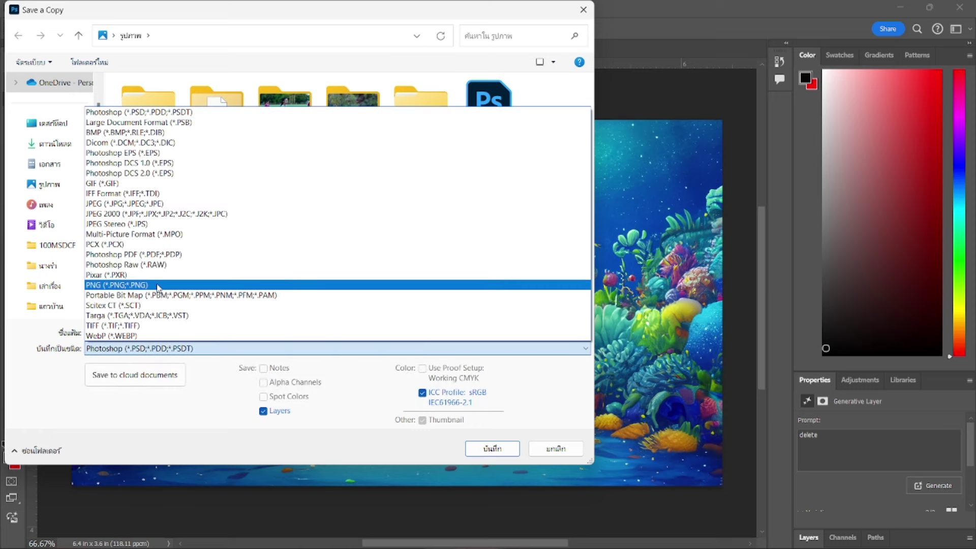
pyautogui.click(133, 204)
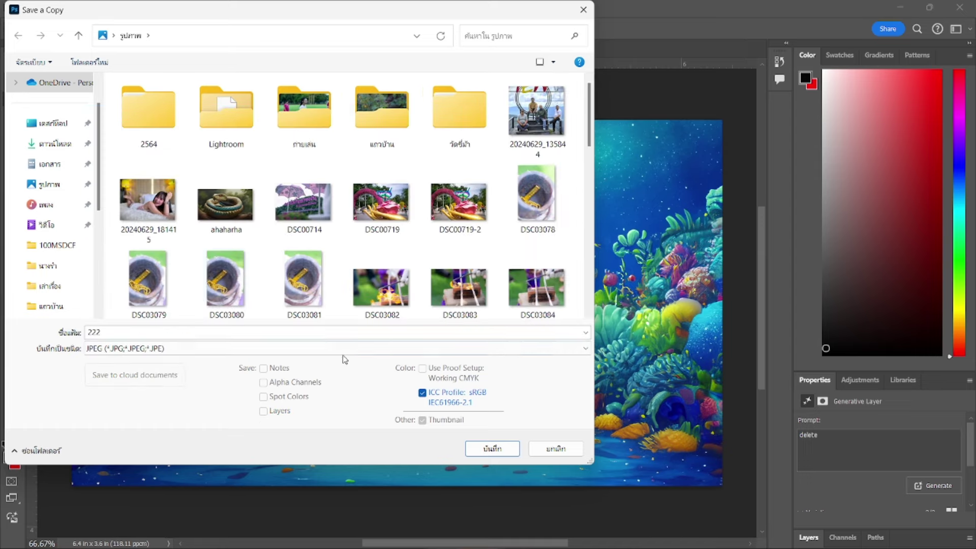
pyautogui.click(583, 10)
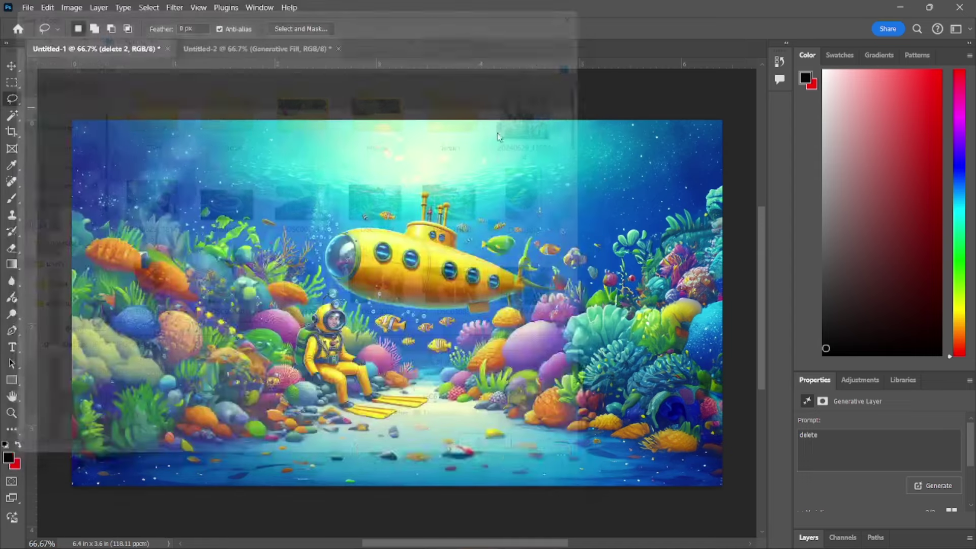
pyautogui.click(28, 8)
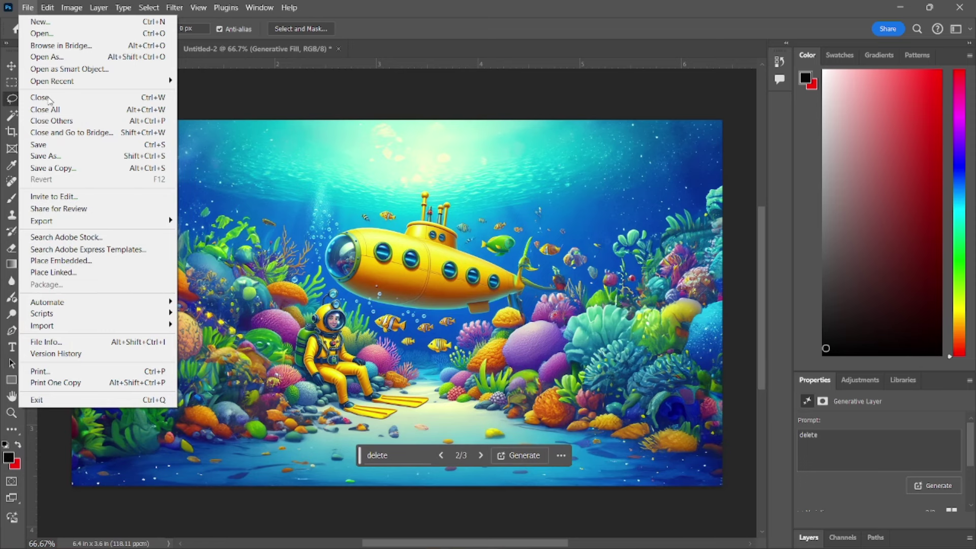
pyautogui.click(63, 158)
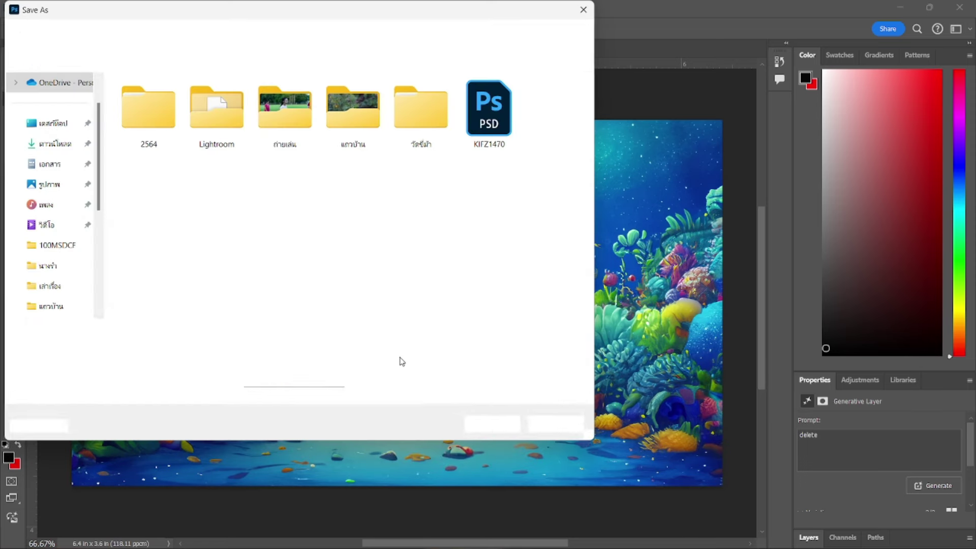
pyautogui.click(312, 348)
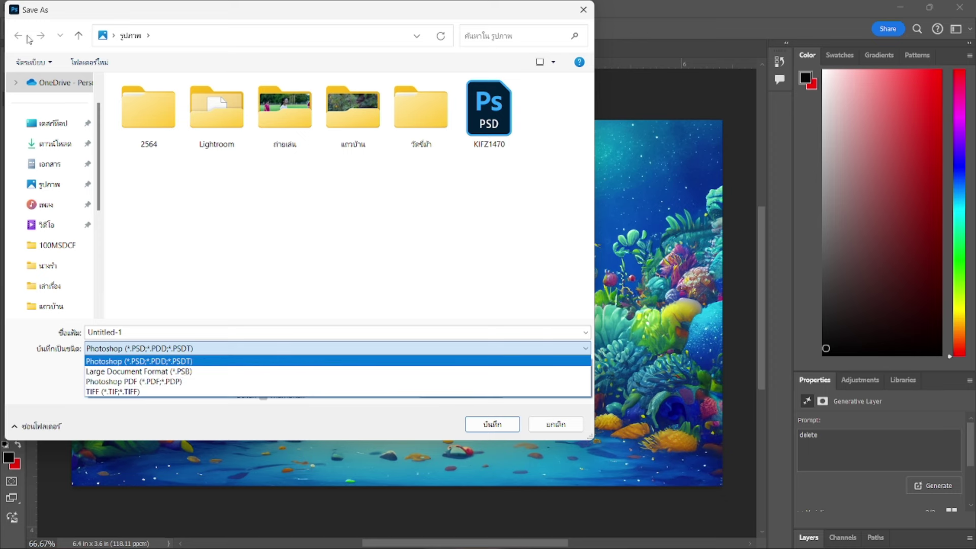
pyautogui.click(584, 10)
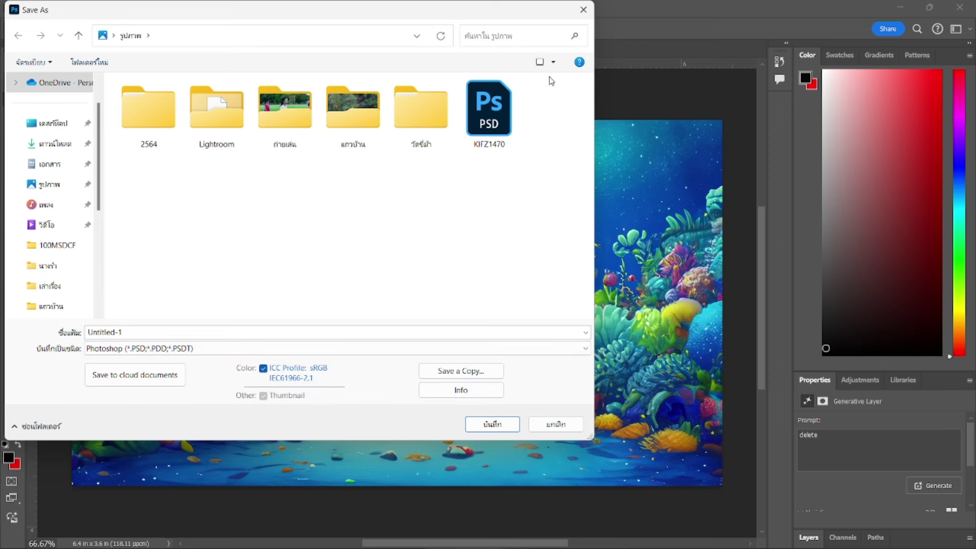
pyautogui.click(584, 11)
pyautogui.click(26, 8)
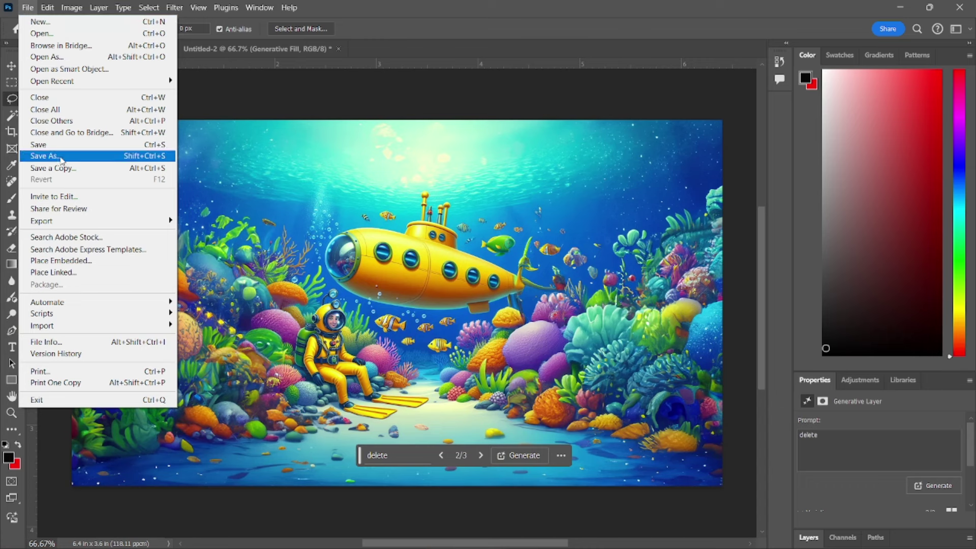
# Step: Save a copy of the image as PNG, accepting the default PNG format options
pyautogui.click(65, 174)
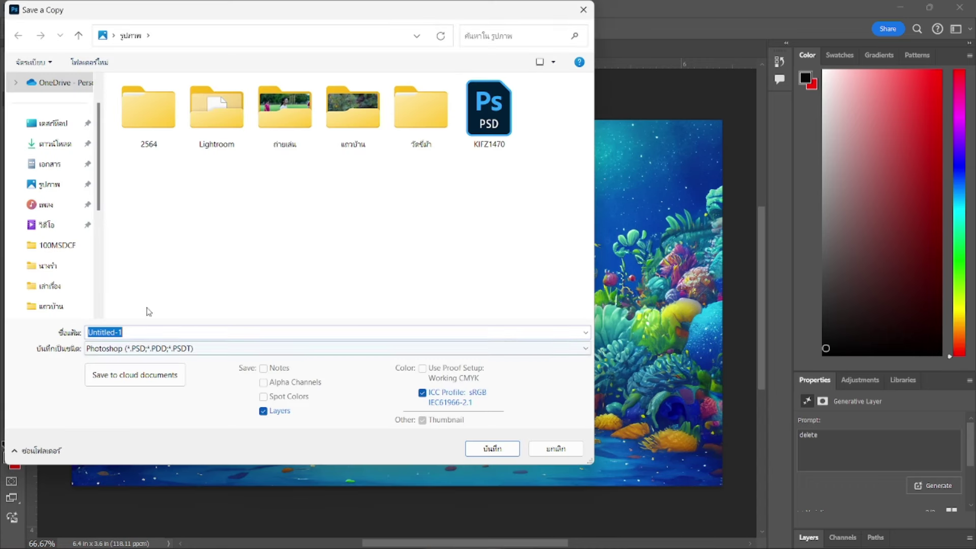
pyautogui.write('saada')
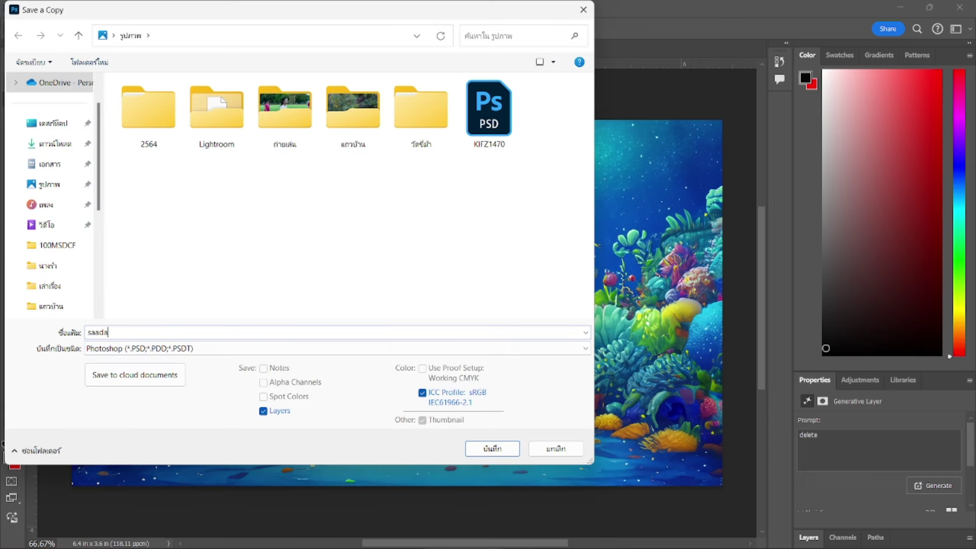
pyautogui.click(462, 350)
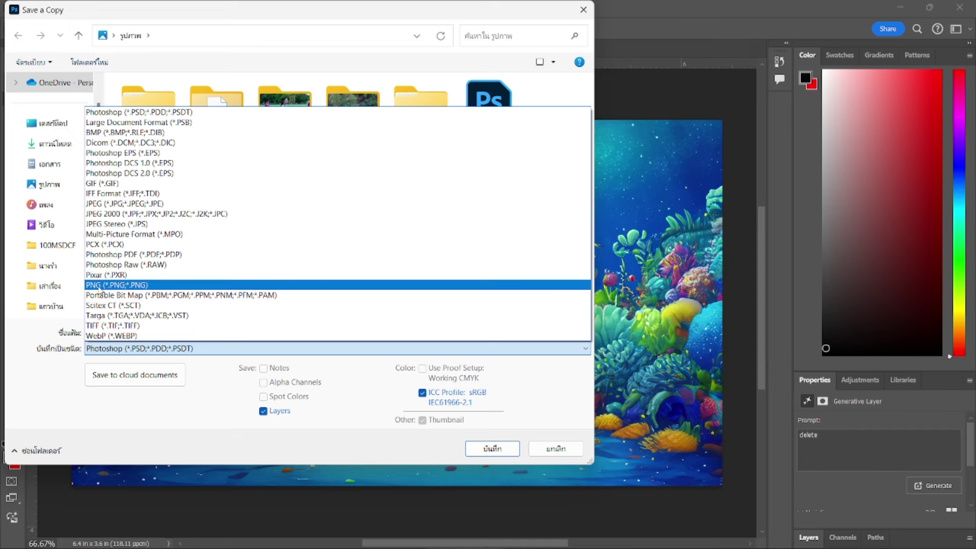
pyautogui.click(100, 286)
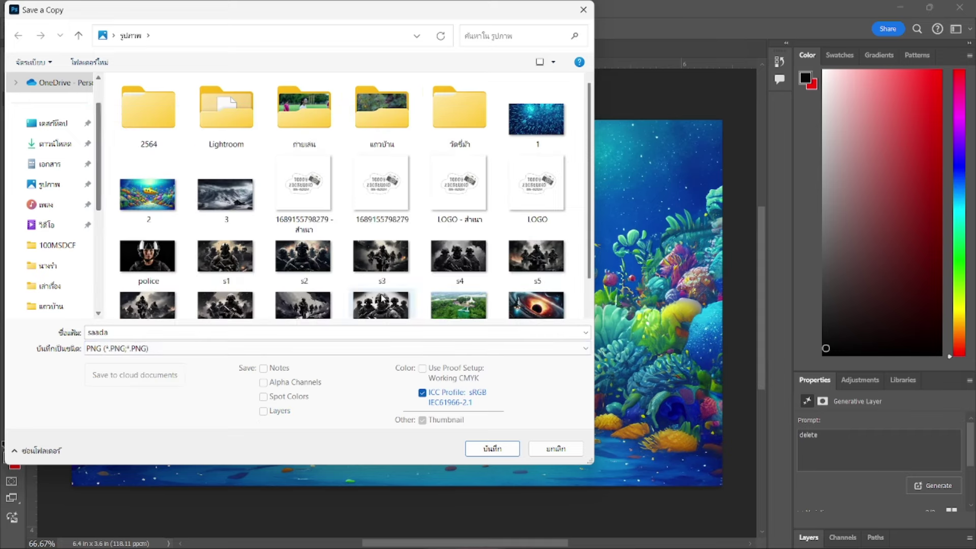
pyautogui.click(495, 450)
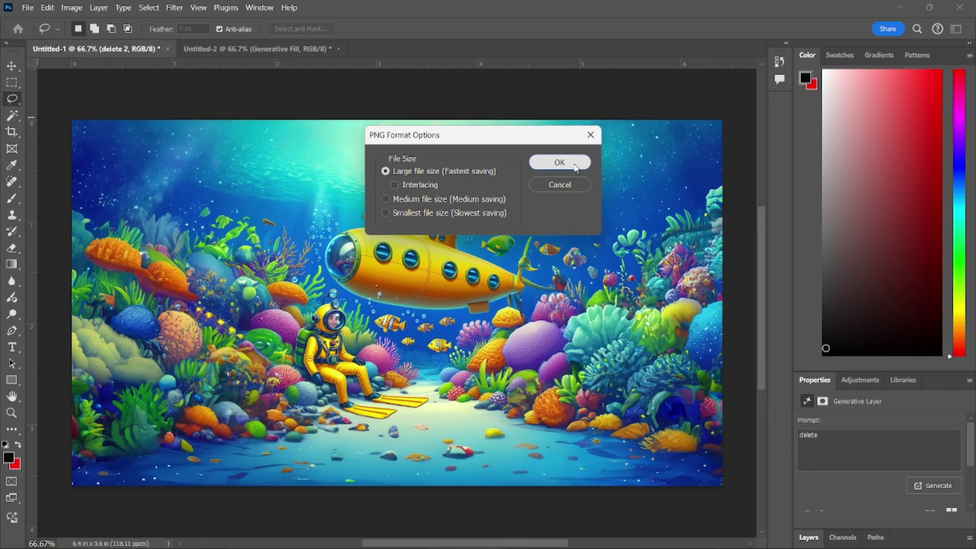
pyautogui.click(576, 168)
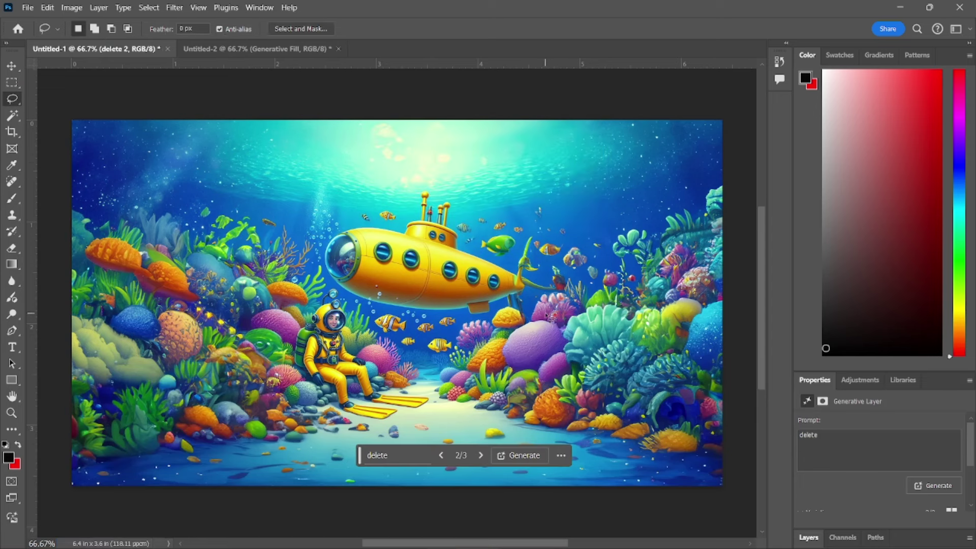